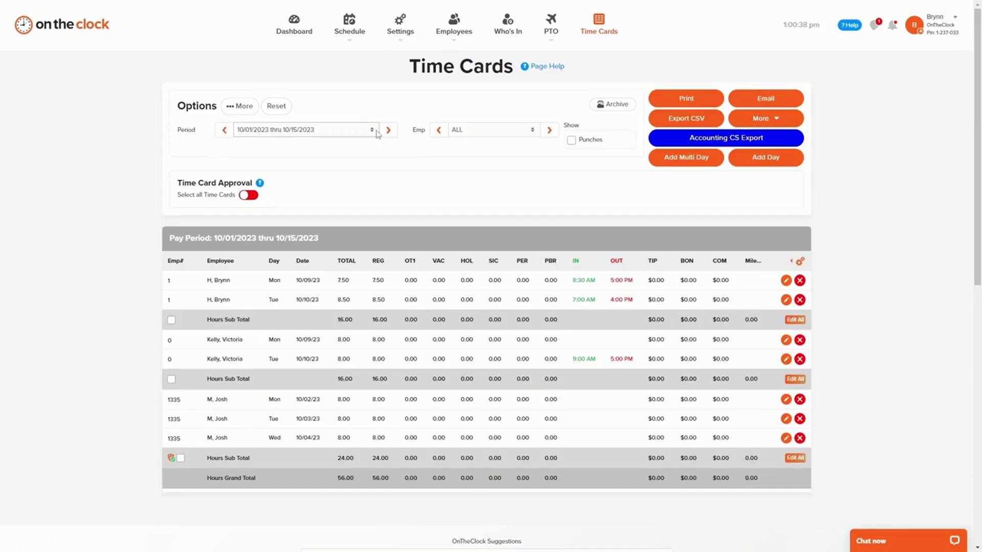
Step: View the 10/16/2023 thru 10/31/2023 pay period, return to 10/01/2023 thru 10/15/2023, and check the employee filter choices
{"action": "left_click", "coordinate": [376, 132]}
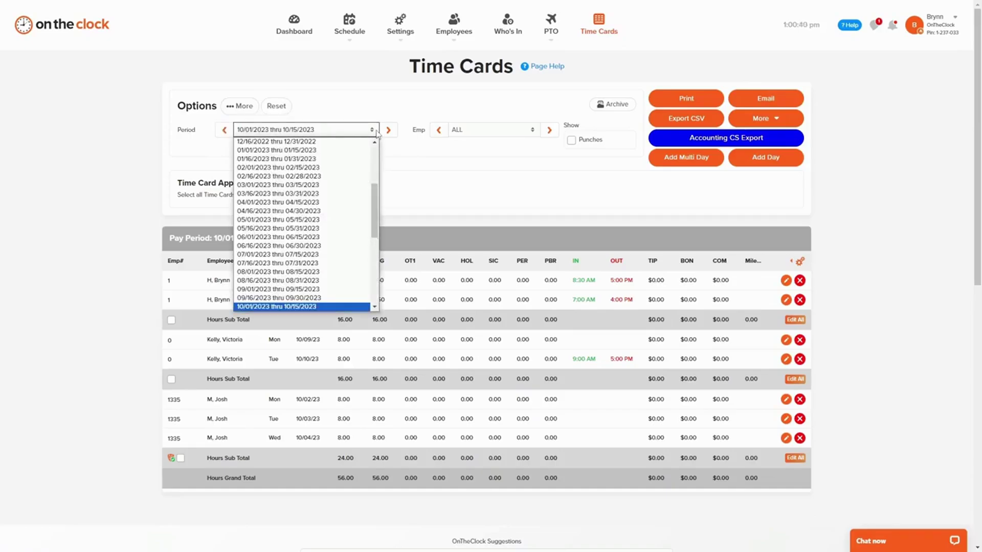
{"action": "left_click", "coordinate": [376, 132]}
{"action": "left_click", "coordinate": [388, 130]}
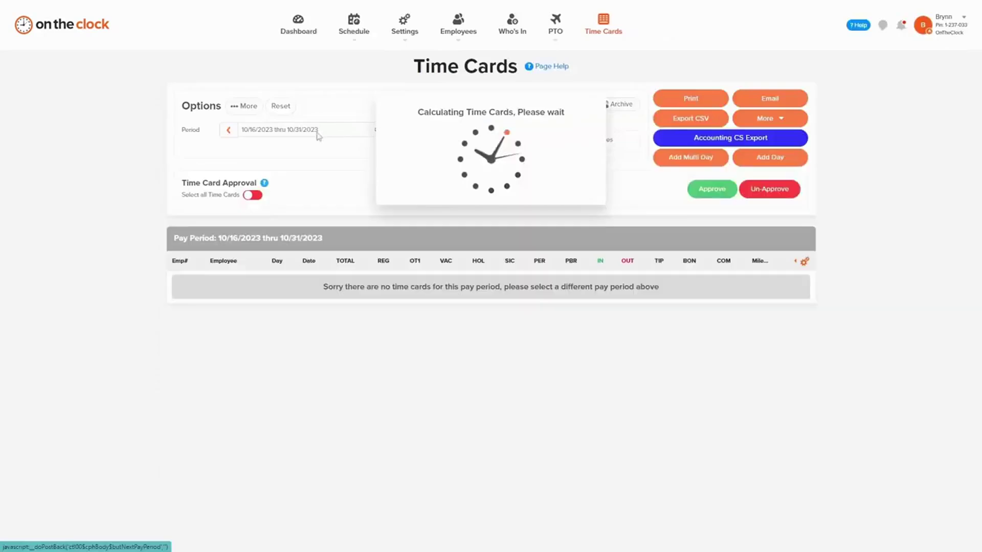
{"action": "left_click", "coordinate": [226, 131]}
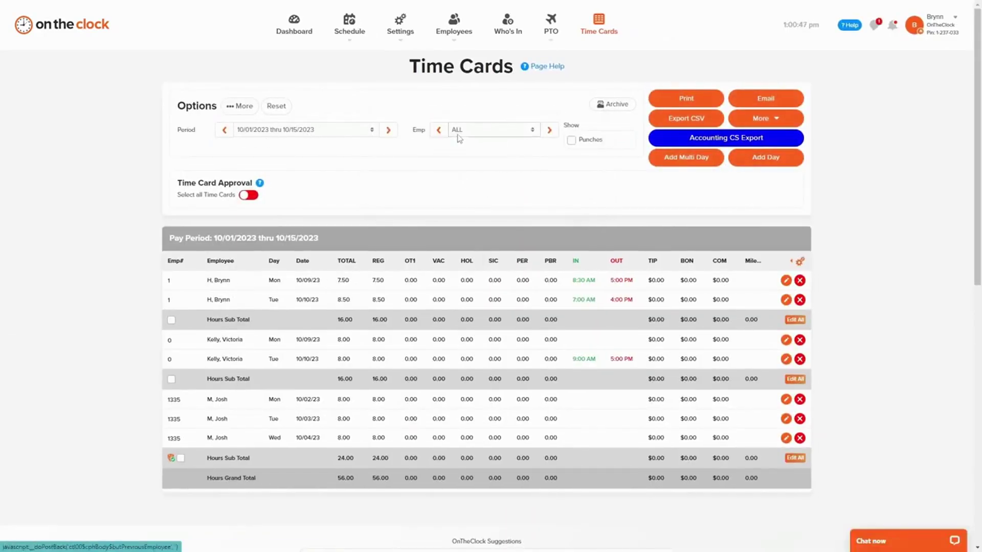
{"action": "left_click", "coordinate": [460, 136]}
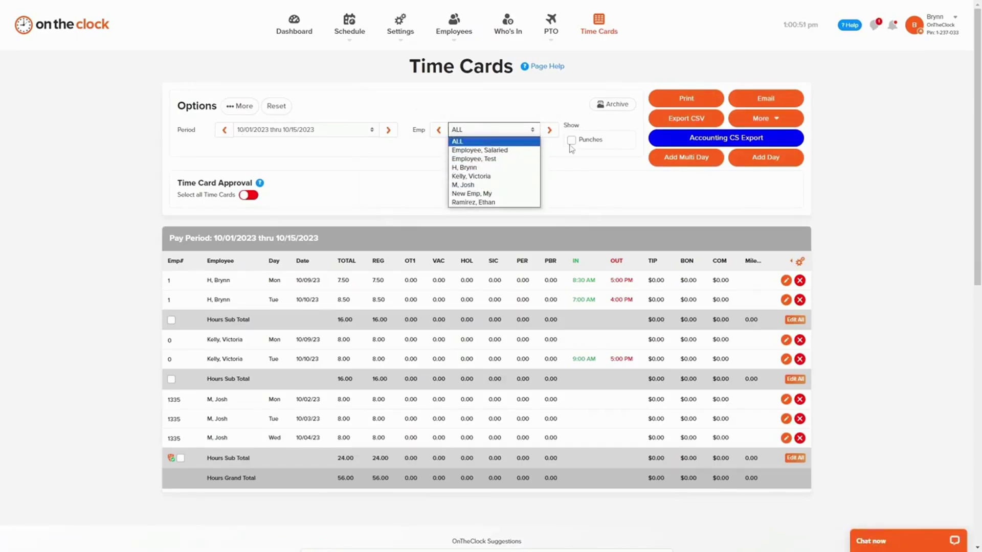
{"action": "left_click", "coordinate": [556, 149]}
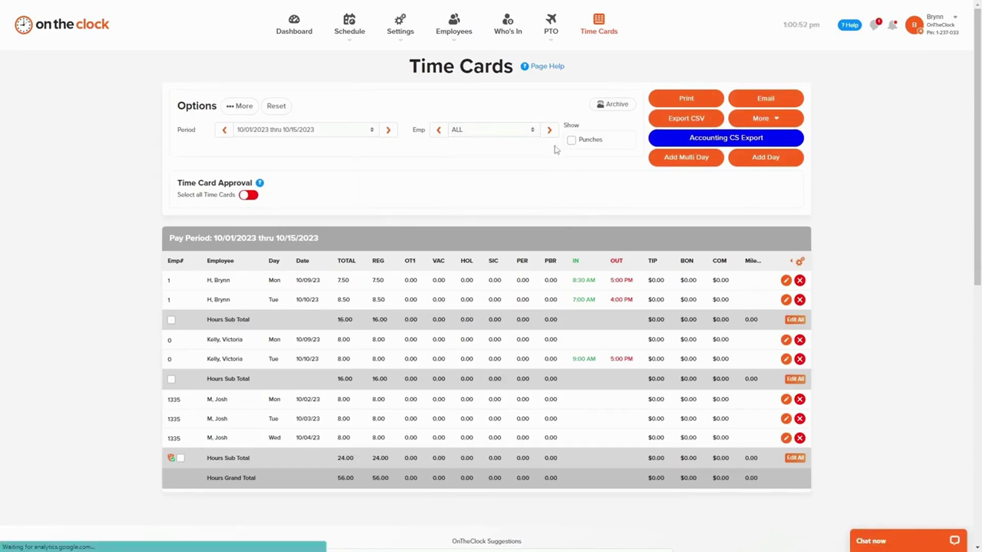
Step: Expand the time card options and show the punches and payroll details for the pay period
{"action": "left_click", "coordinate": [238, 106]}
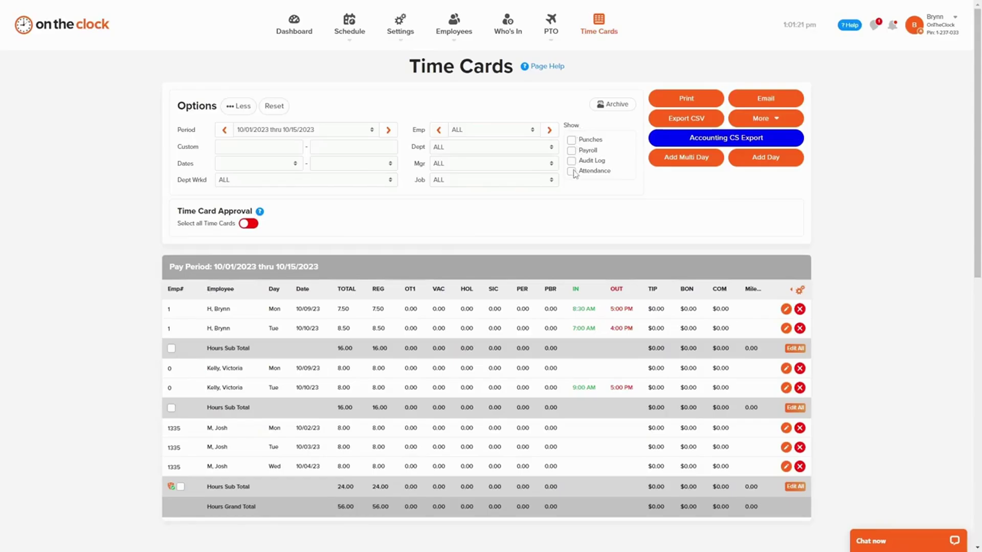
{"action": "left_click", "coordinate": [571, 141]}
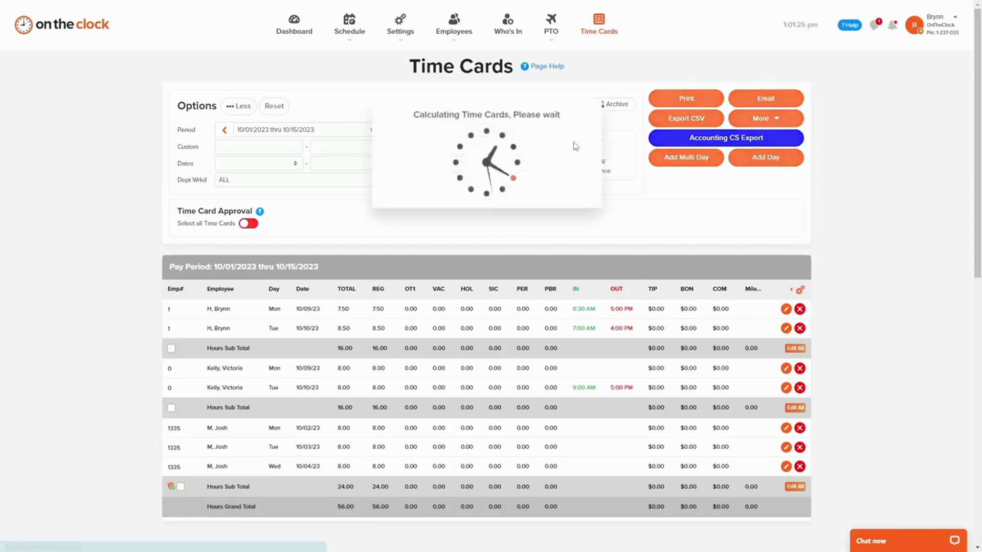
{"action": "scroll", "coordinate": [564, 260], "scroll_direction": "down", "scroll_amount": 1}
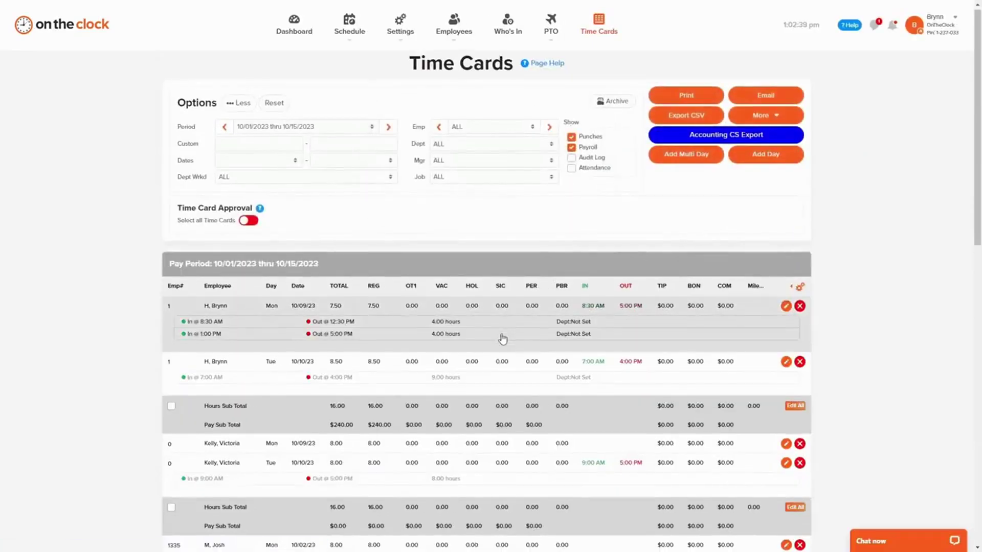
{"action": "scroll", "coordinate": [246, 369], "scroll_direction": "down", "scroll_amount": 1}
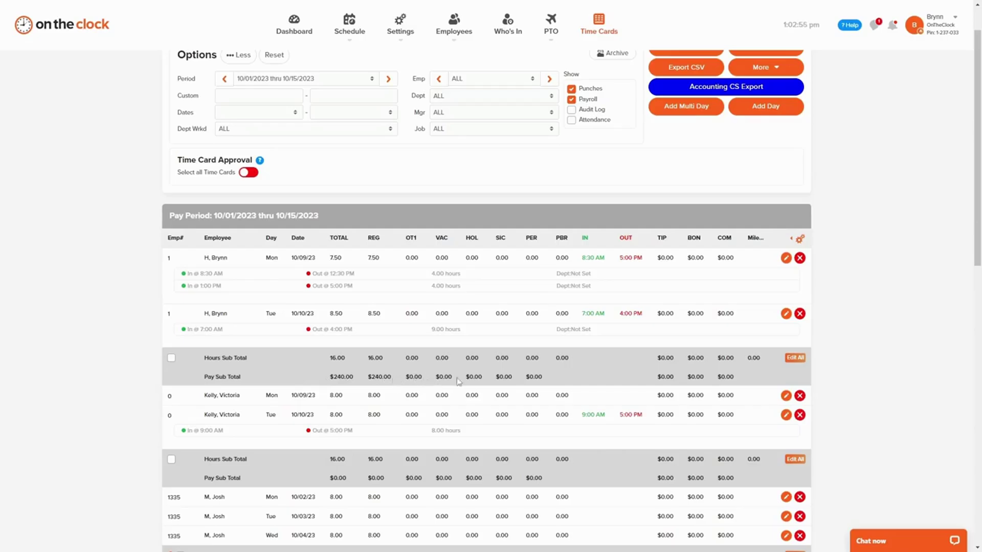
Step: Show the audit log and attendance details, inspect the first absence marker, and reset the time card options
{"action": "left_click", "coordinate": [571, 110]}
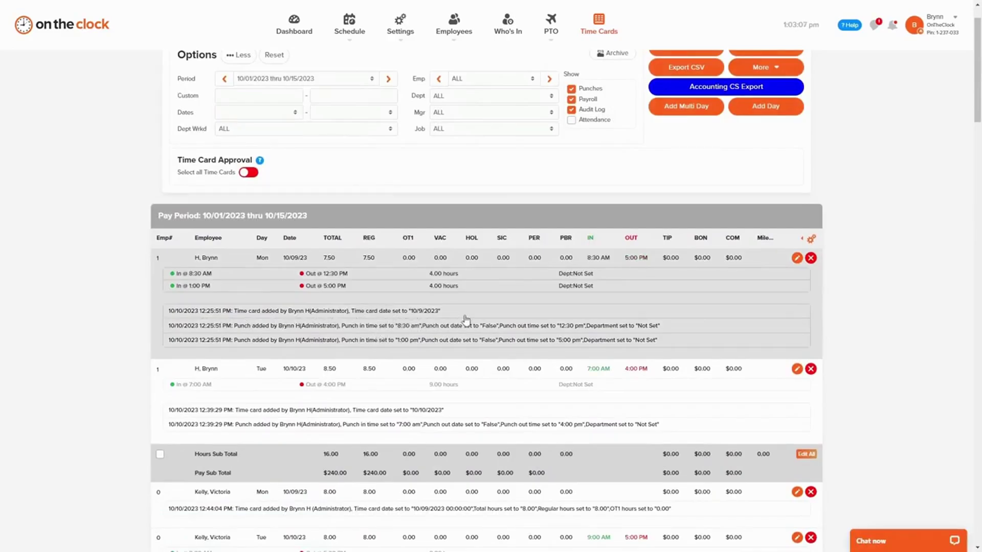
{"action": "left_click", "coordinate": [571, 121]}
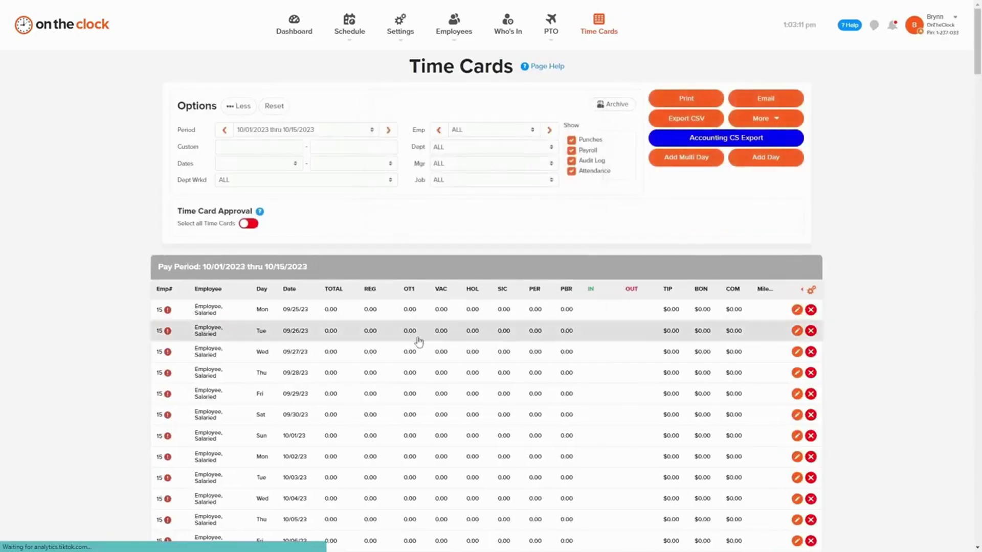
{"action": "mouse_move", "coordinate": [168, 312]}
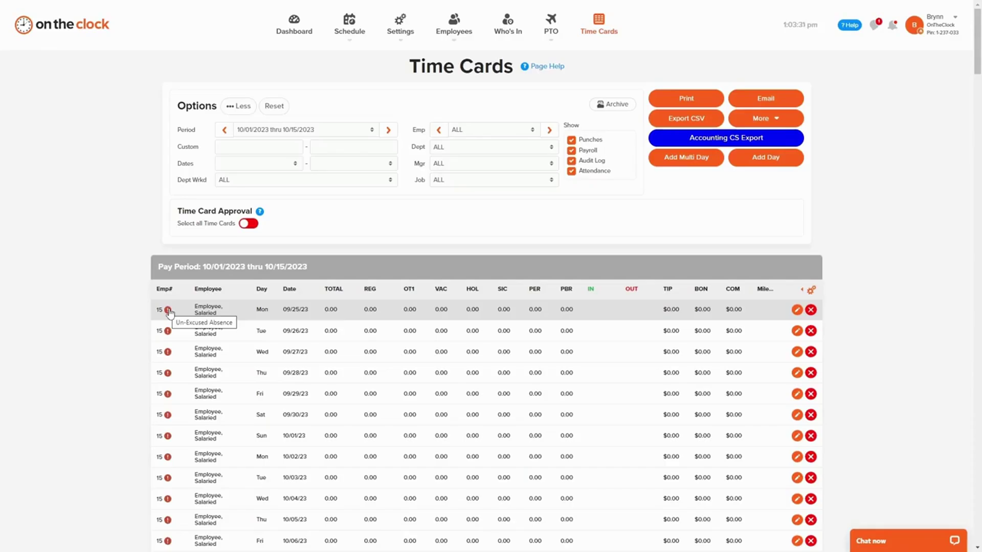
{"action": "scroll", "coordinate": [169, 313], "scroll_direction": "down", "scroll_amount": 3}
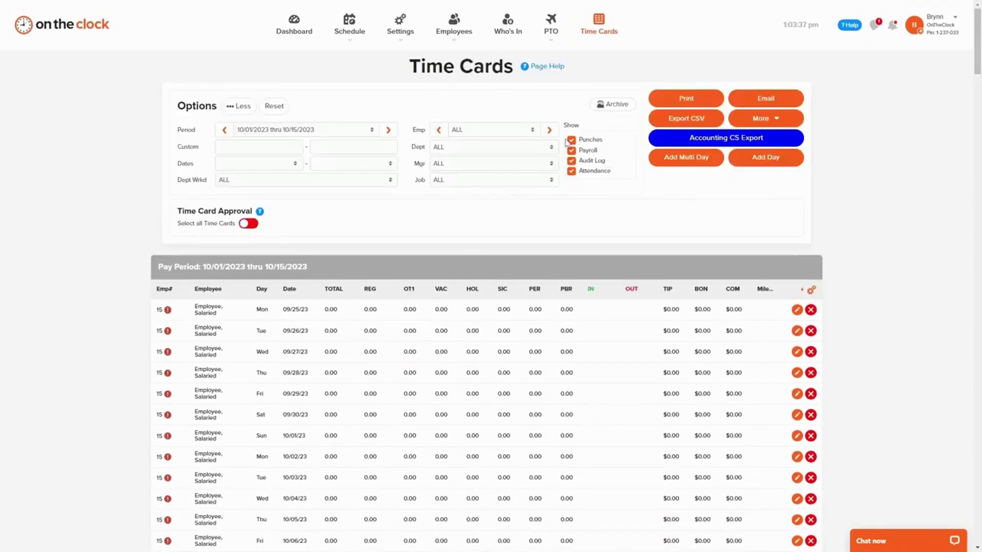
{"action": "left_click", "coordinate": [282, 111]}
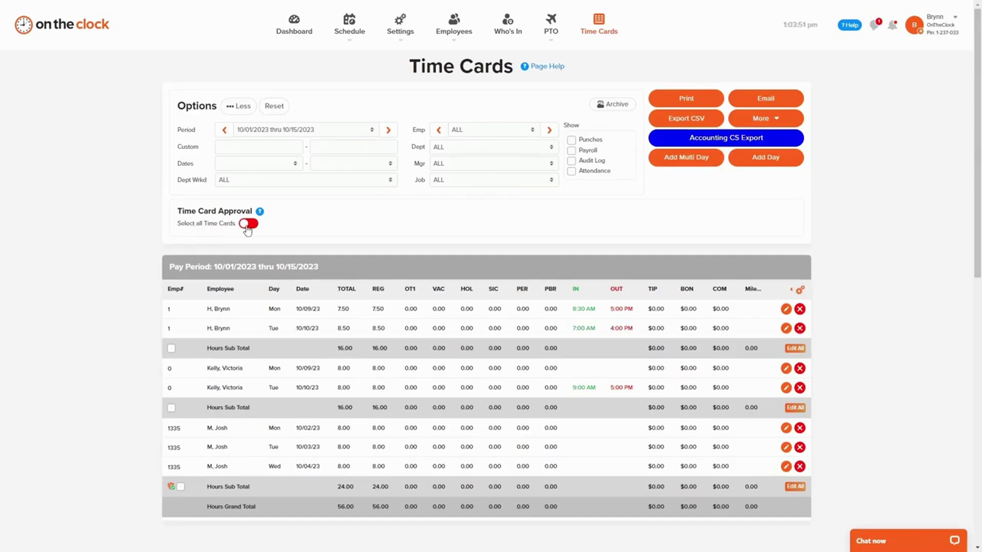
Step: Select the first employee's time cards for approval and check the approval marker on the last employee's subtotal row
{"action": "left_click", "coordinate": [171, 348]}
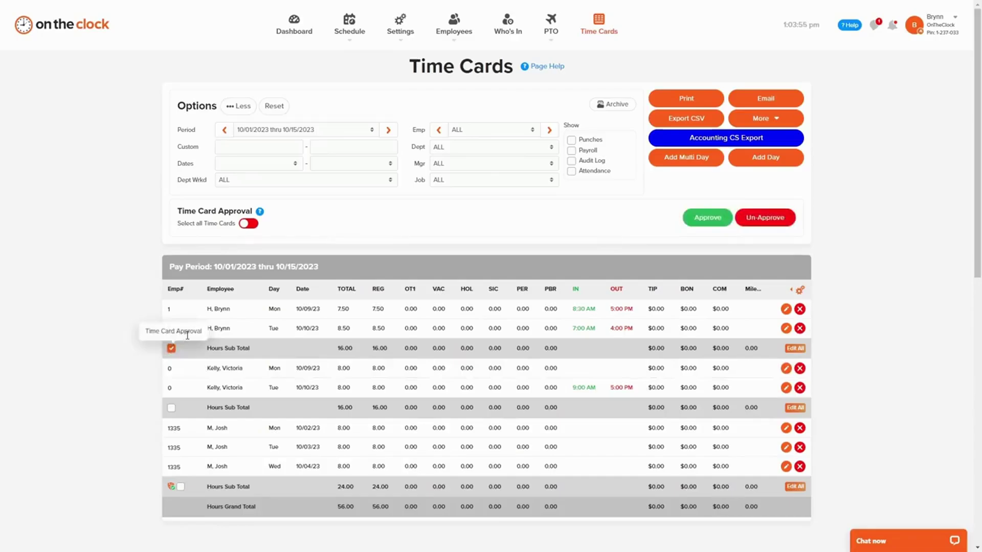
{"action": "left_click", "coordinate": [716, 219]}
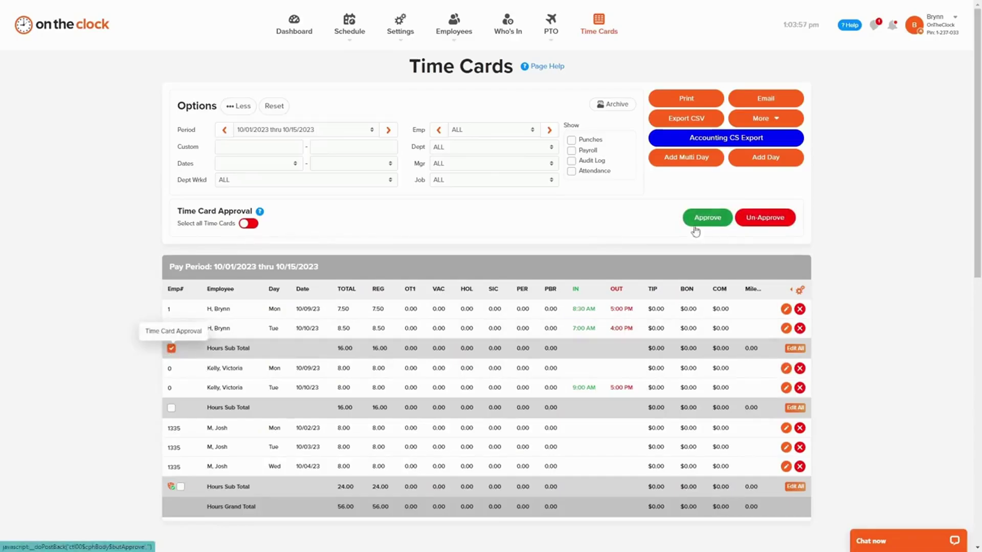
{"action": "mouse_move", "coordinate": [171, 486]}
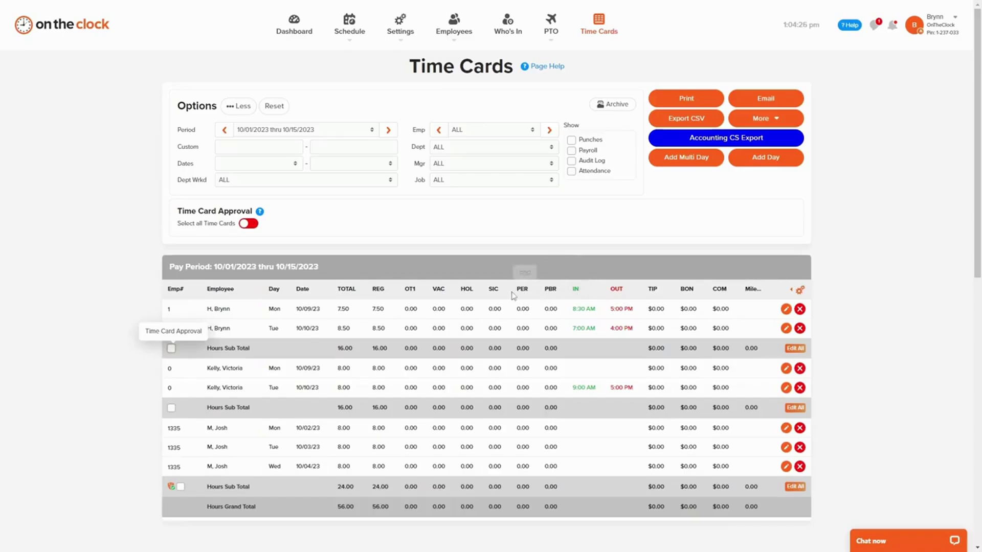
Step: Preview the Comfy and Compact densities for the time card table and return it to Normal
{"action": "left_click", "coordinate": [801, 291]}
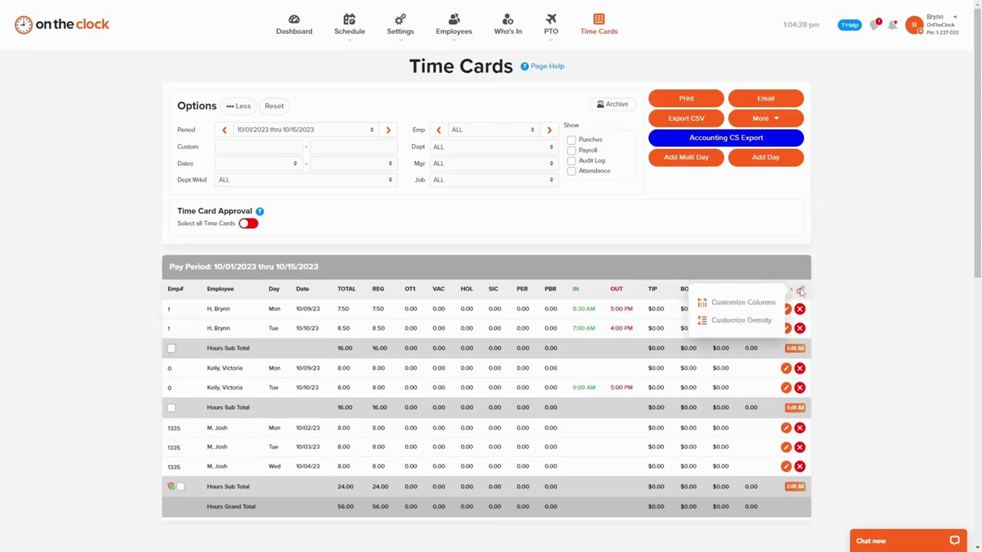
{"action": "left_click", "coordinate": [736, 321]}
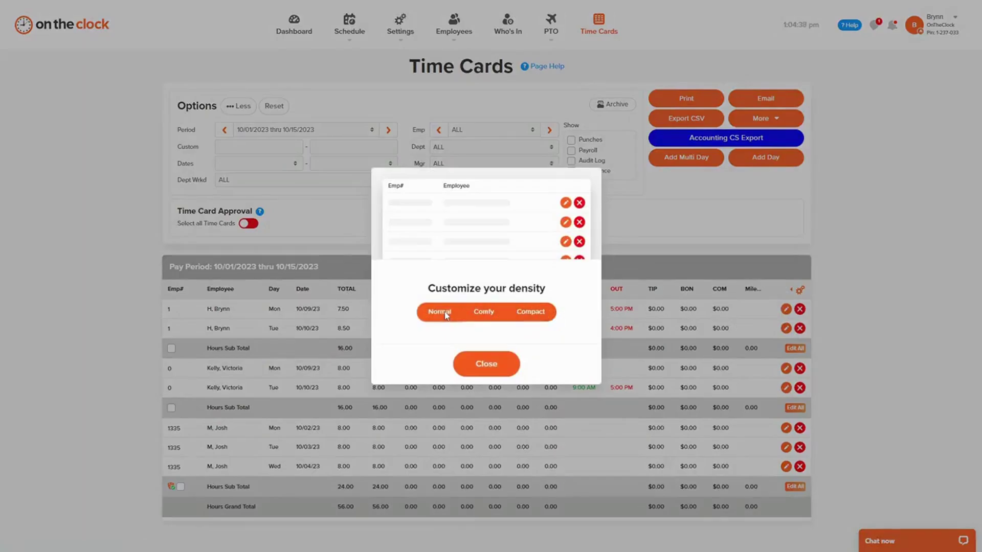
{"action": "left_click", "coordinate": [481, 315]}
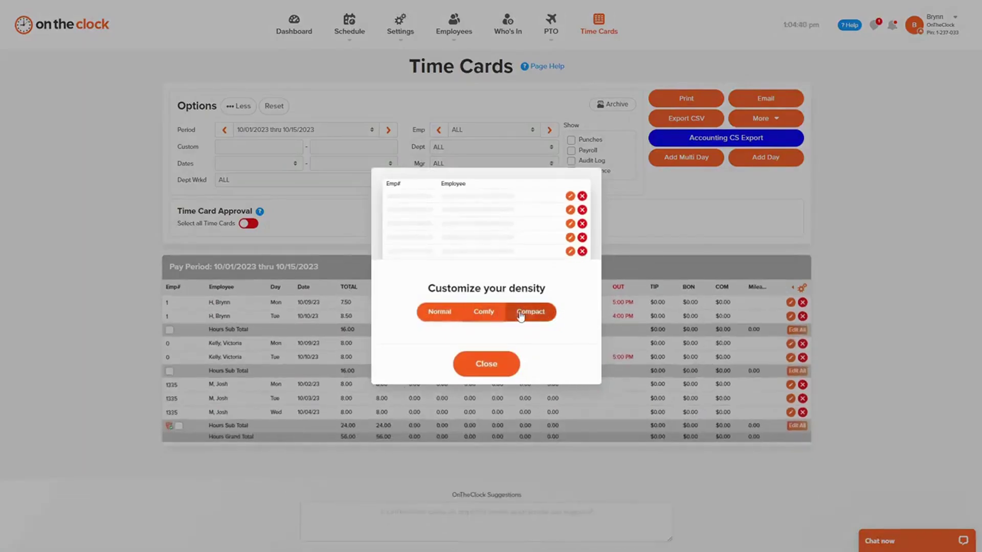
{"action": "left_click", "coordinate": [522, 314]}
{"action": "left_click", "coordinate": [481, 314]}
{"action": "left_click", "coordinate": [432, 314]}
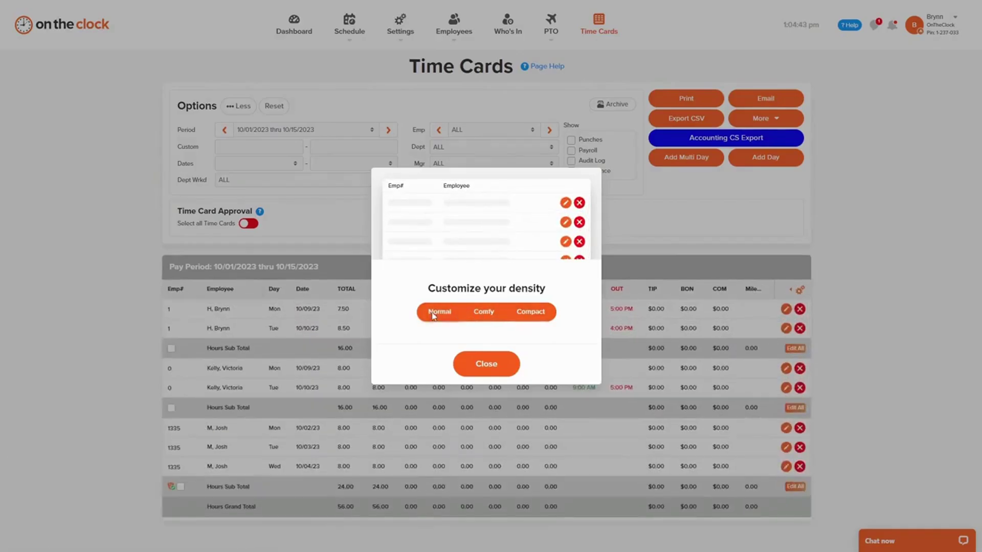
{"action": "left_click", "coordinate": [487, 364]}
Step: Open the time card column settings and make the Overtime 2 and Overtime 3 columns visible
{"action": "left_click", "coordinate": [800, 291]}
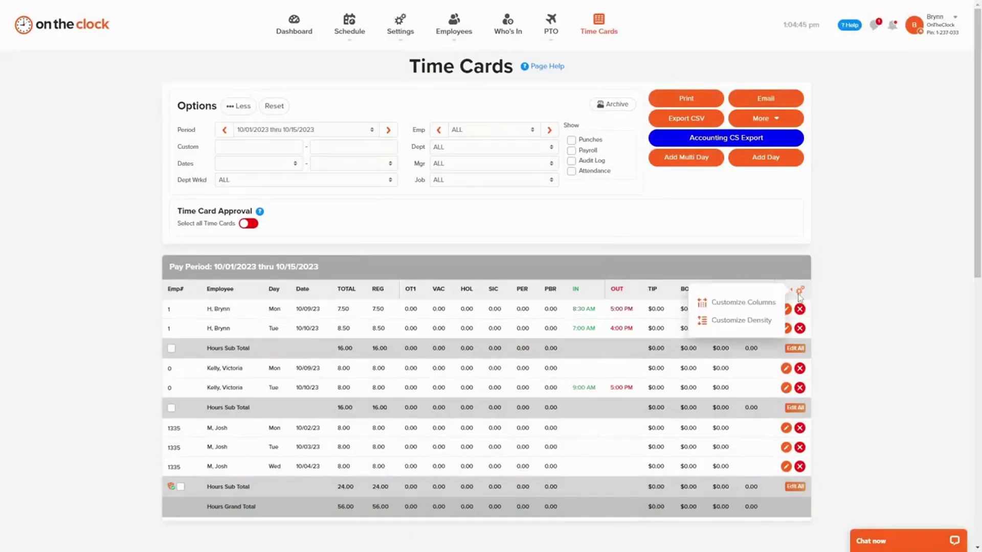
{"action": "left_click", "coordinate": [767, 303]}
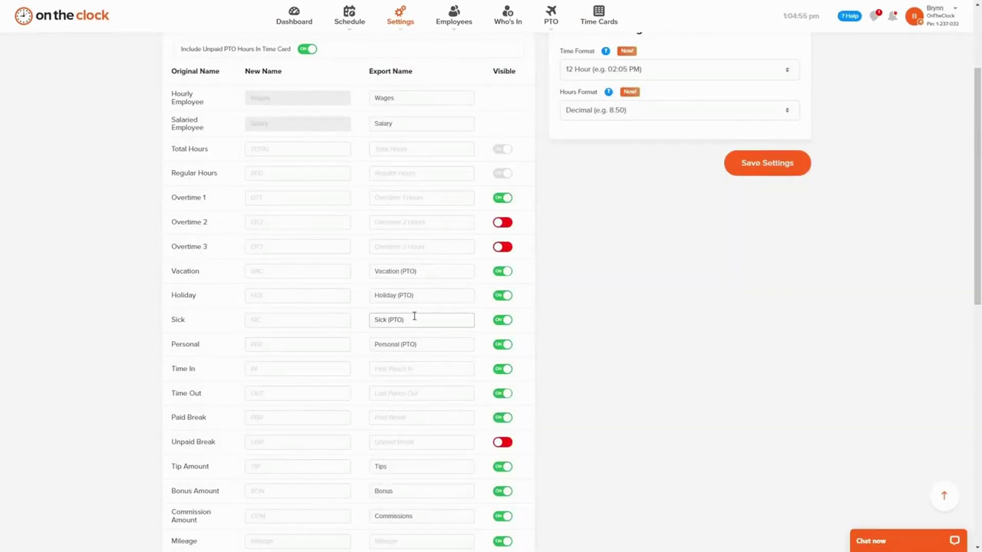
{"action": "left_click", "coordinate": [503, 224]}
{"action": "left_click", "coordinate": [503, 248]}
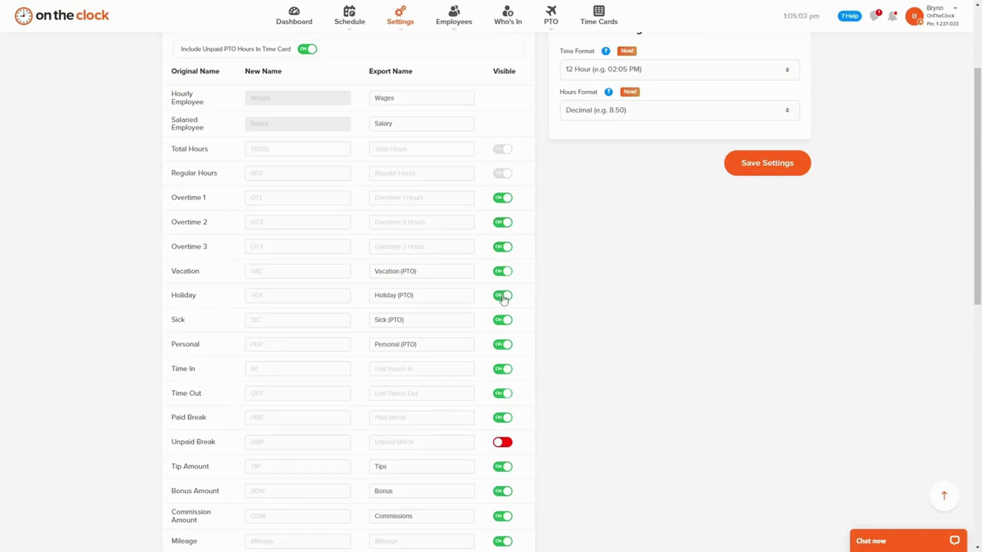
Step: Hide the Sick, Personal, Tip Amount and Bonus Amount columns and save the column settings
{"action": "left_click", "coordinate": [503, 321]}
{"action": "left_click", "coordinate": [504, 347]}
{"action": "scroll", "coordinate": [504, 346], "scroll_direction": "down", "scroll_amount": 1}
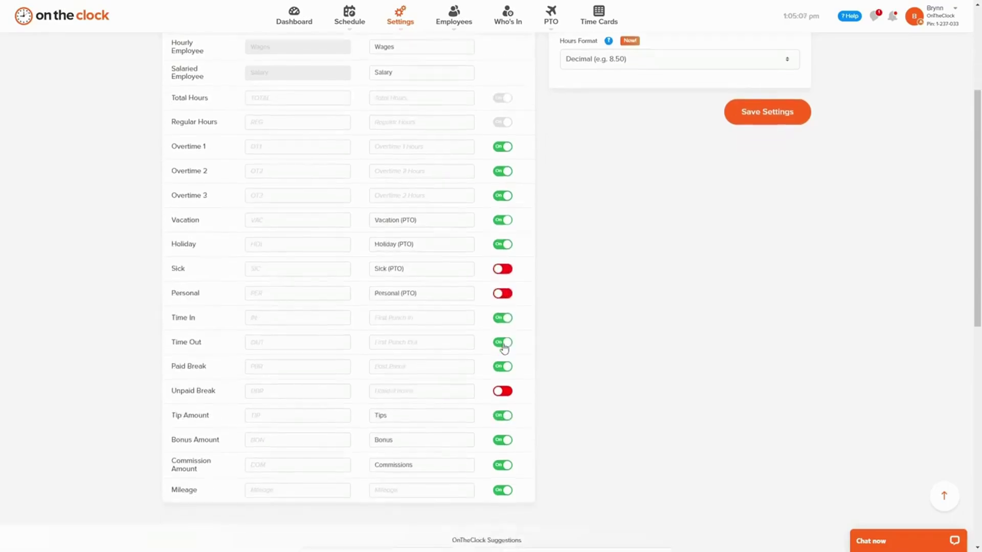
{"action": "left_click", "coordinate": [504, 416]}
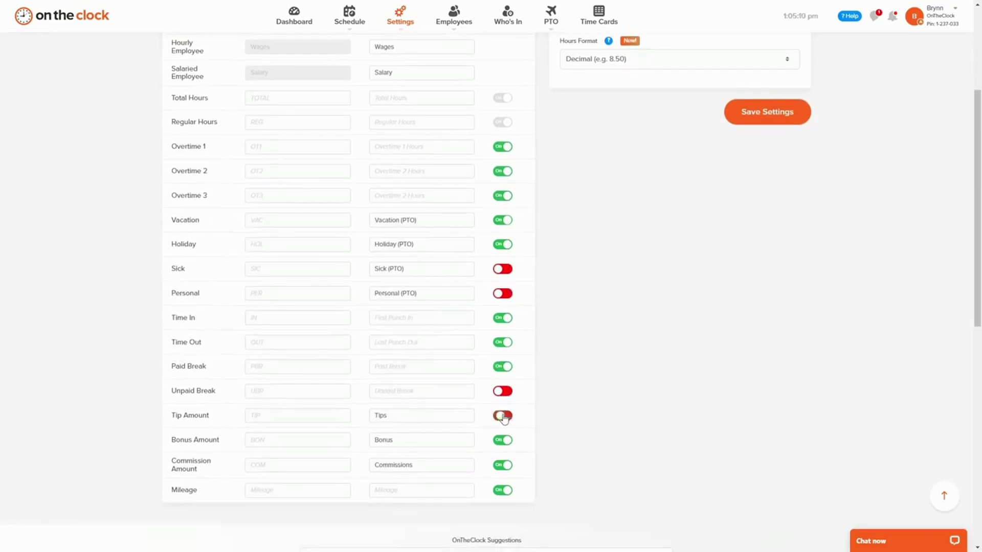
{"action": "left_click", "coordinate": [504, 441]}
{"action": "scroll", "coordinate": [514, 422], "scroll_direction": "up", "scroll_amount": 3}
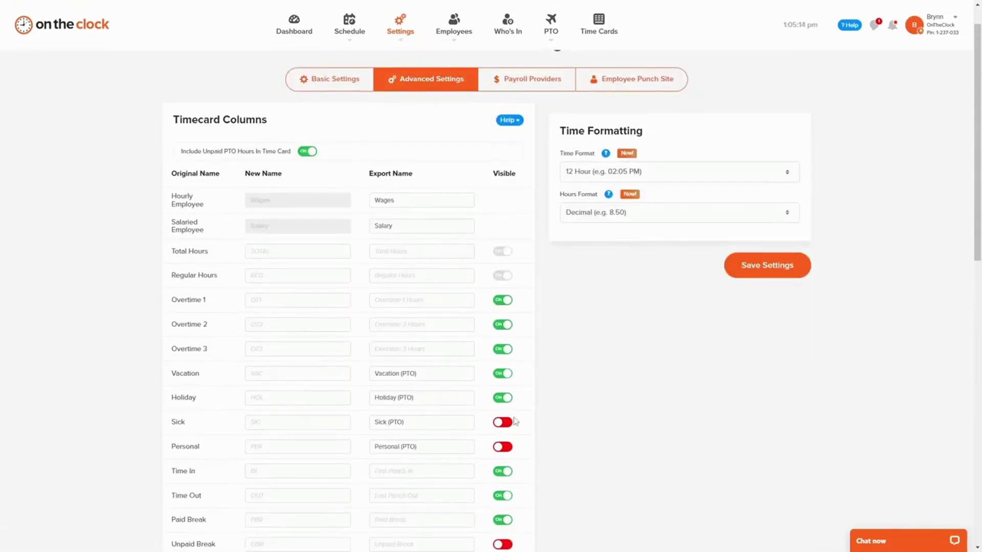
{"action": "left_click", "coordinate": [792, 271]}
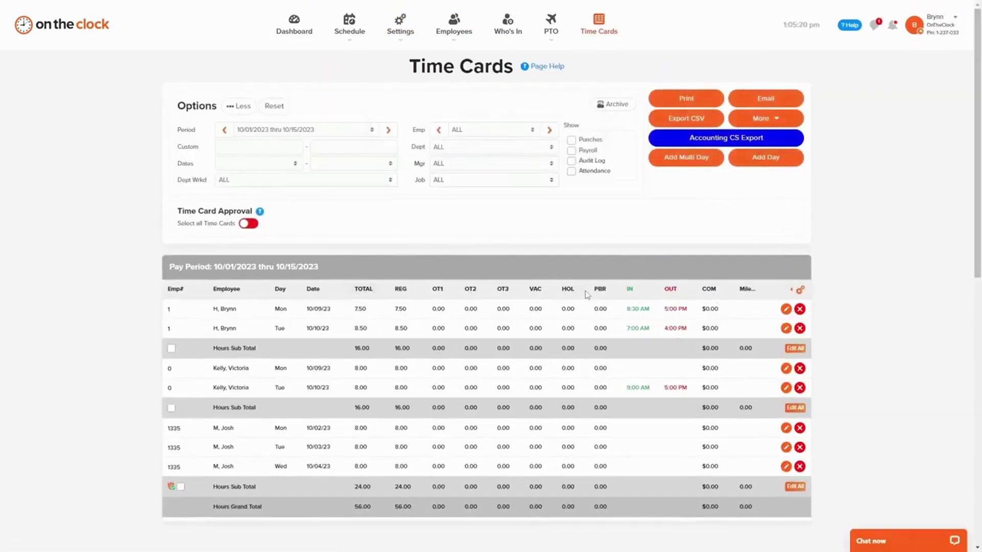
Step: Make the Sick and Personal columns visible again in the time card column settings and save them
{"action": "left_click", "coordinate": [800, 291]}
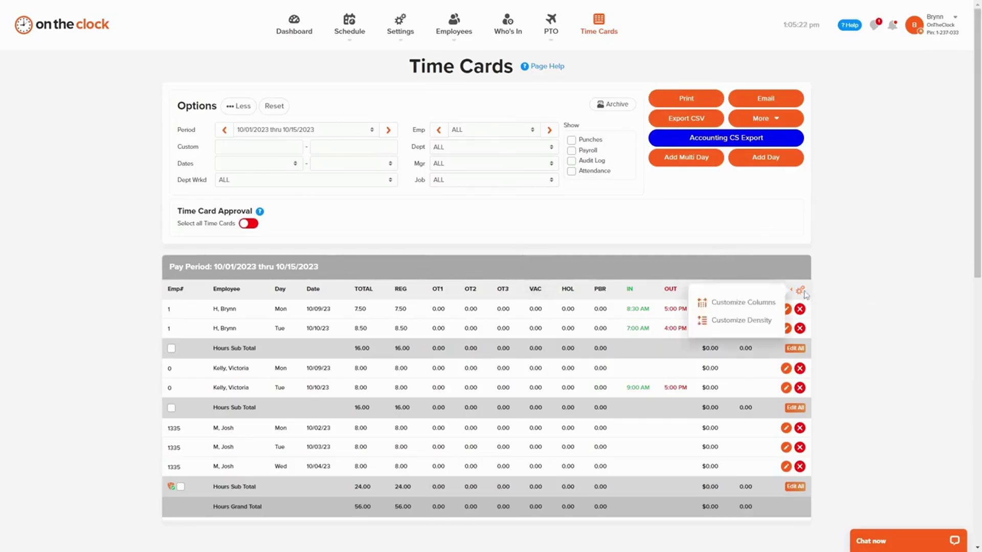
{"action": "left_click", "coordinate": [768, 307]}
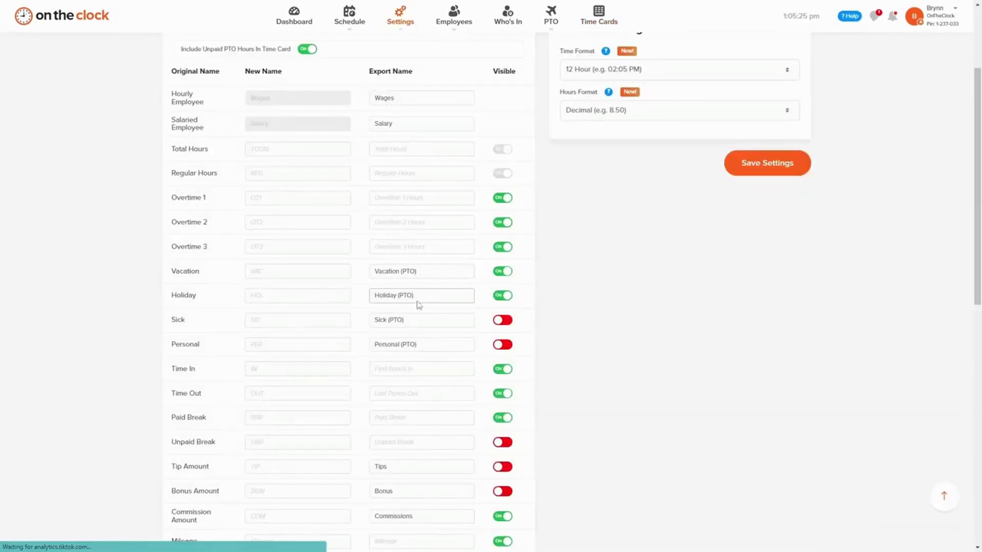
{"action": "left_click", "coordinate": [503, 320]}
{"action": "left_click", "coordinate": [502, 344]}
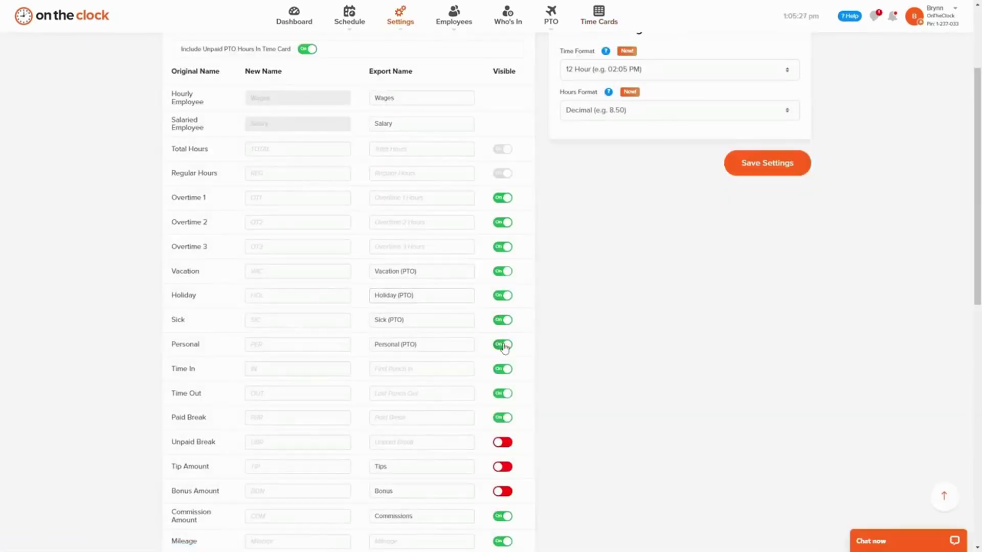
{"action": "scroll", "coordinate": [685, 163], "scroll_direction": "down", "scroll_amount": 2}
{"action": "left_click", "coordinate": [741, 65]}
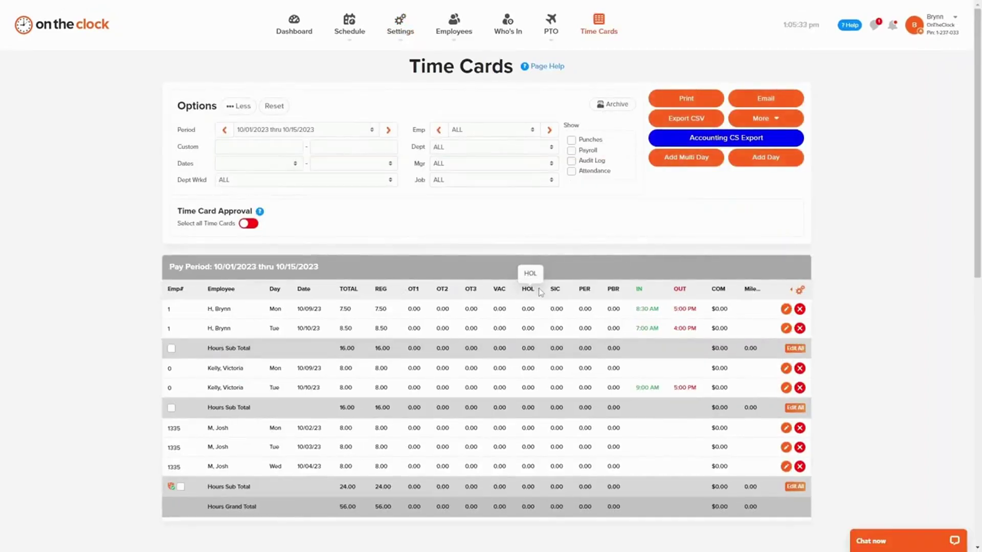
Step: Reopen the time card column settings and open the Unpaid Break column's new name for editing
{"action": "left_click", "coordinate": [801, 290]}
{"action": "left_click", "coordinate": [767, 303]}
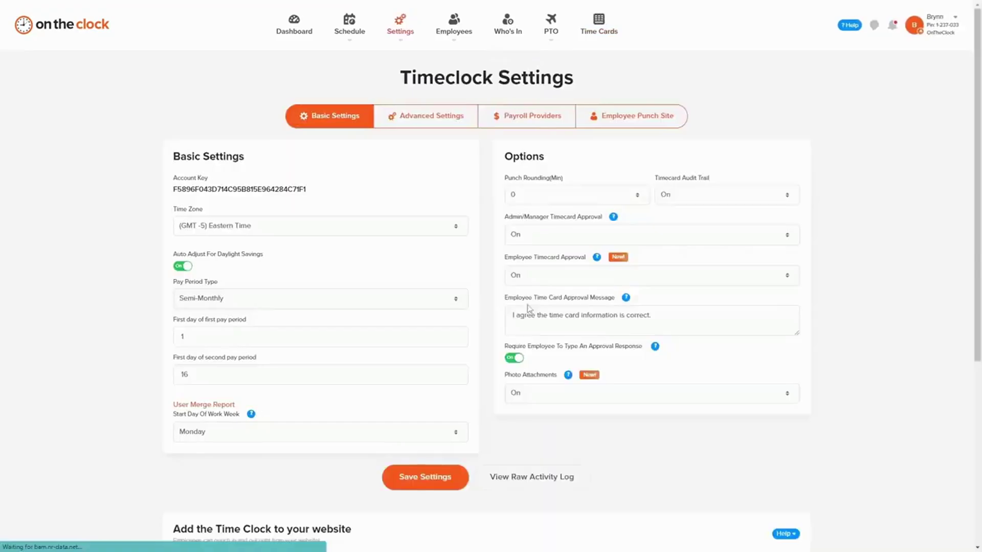
{"action": "scroll", "coordinate": [529, 309], "scroll_direction": "down", "scroll_amount": 15}
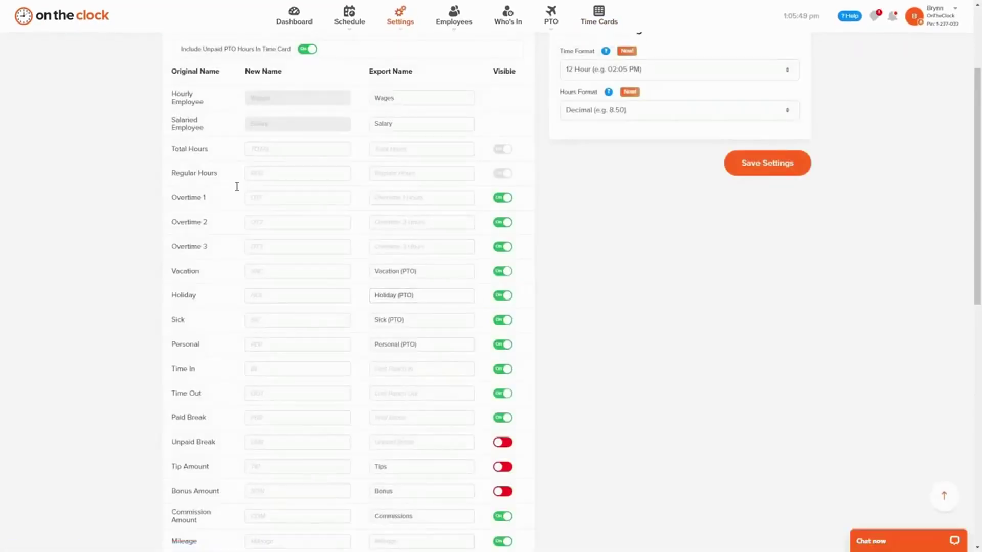
{"action": "scroll", "coordinate": [177, 143], "scroll_direction": "down", "scroll_amount": 2}
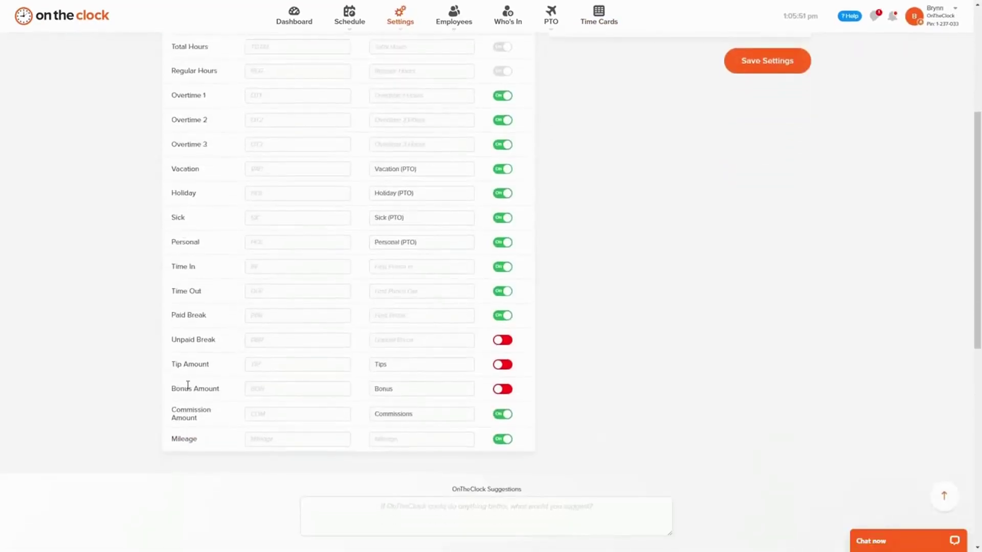
{"action": "scroll", "coordinate": [187, 385], "scroll_direction": "up", "scroll_amount": 1}
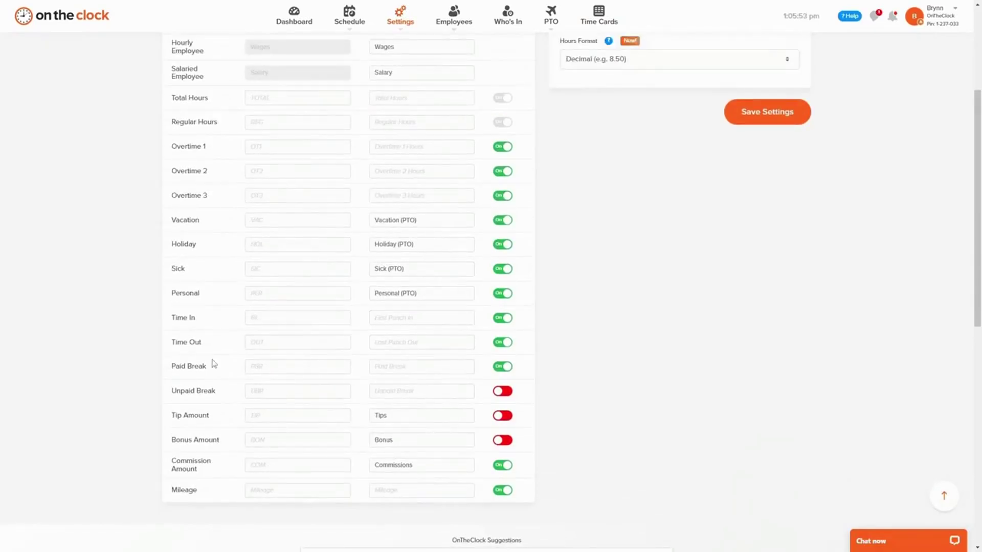
{"action": "left_click", "coordinate": [255, 397]}
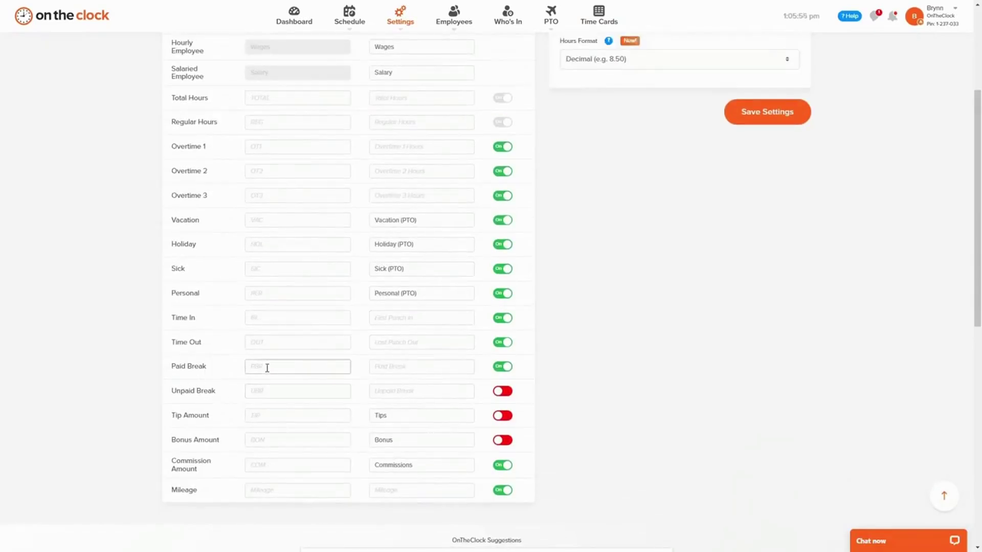